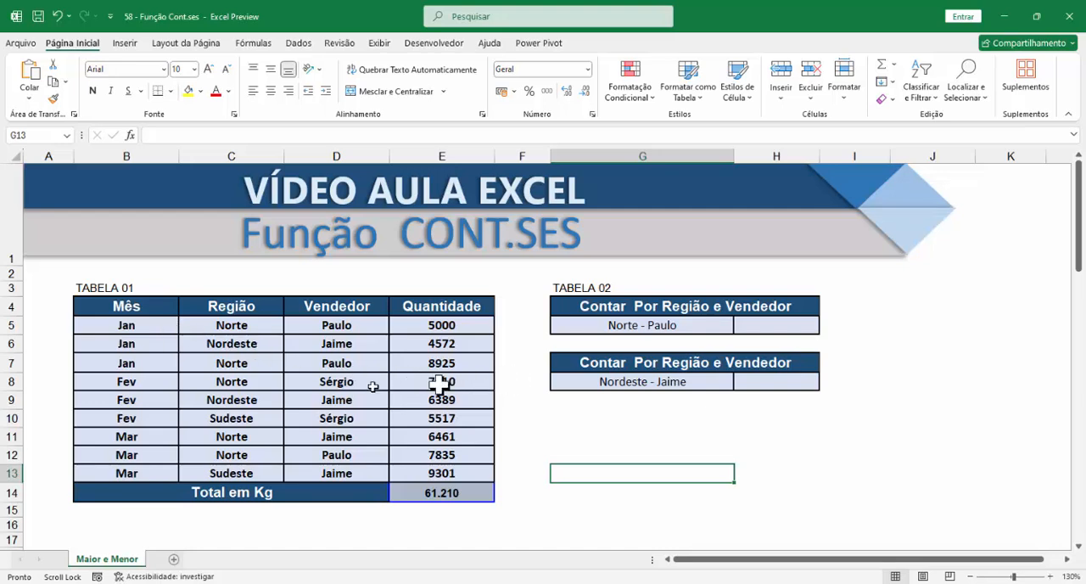
Examine the Mês, Região, Vendedor and Quantidade columns of TABELA 01, focusing on the region and vendor combination in its first record
{"action": "left_click_drag", "start_coordinate": [156, 307], "coordinate": [439, 477]}
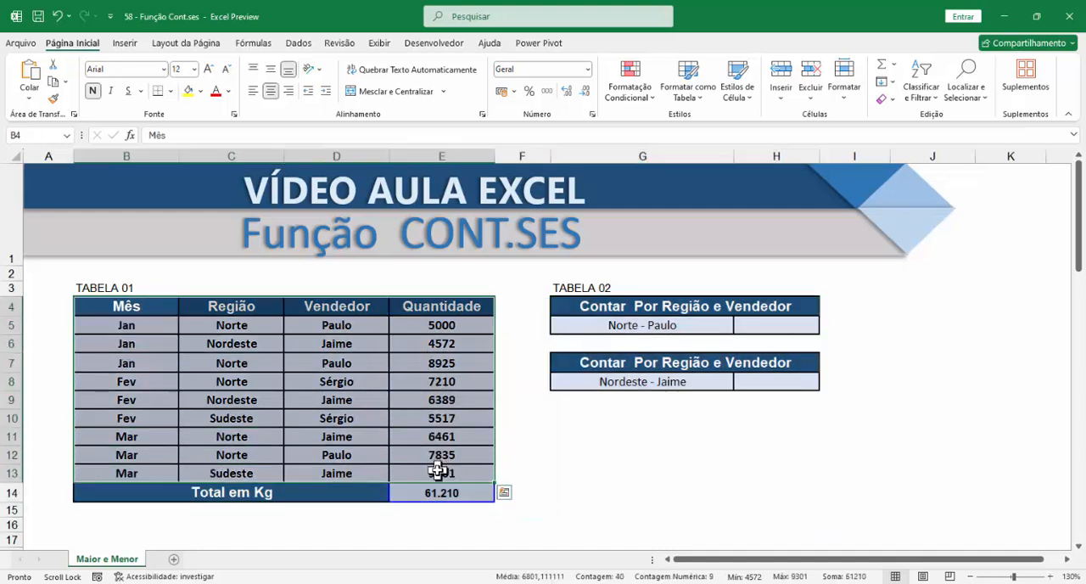
{"action": "left_click_drag", "start_coordinate": [146, 303], "coordinate": [127, 441]}
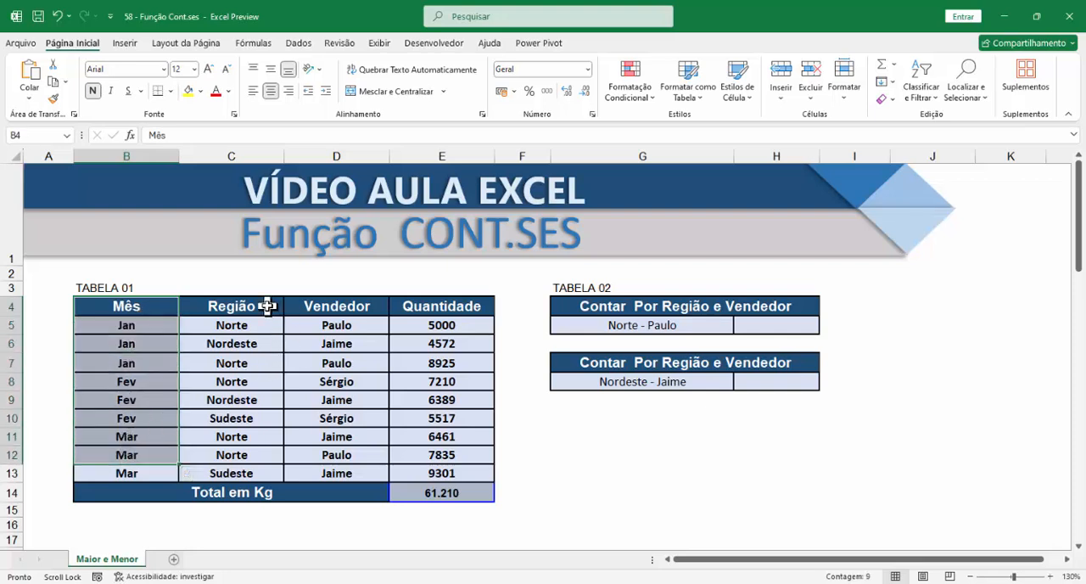
{"action": "left_click_drag", "start_coordinate": [441, 305], "coordinate": [441, 436]}
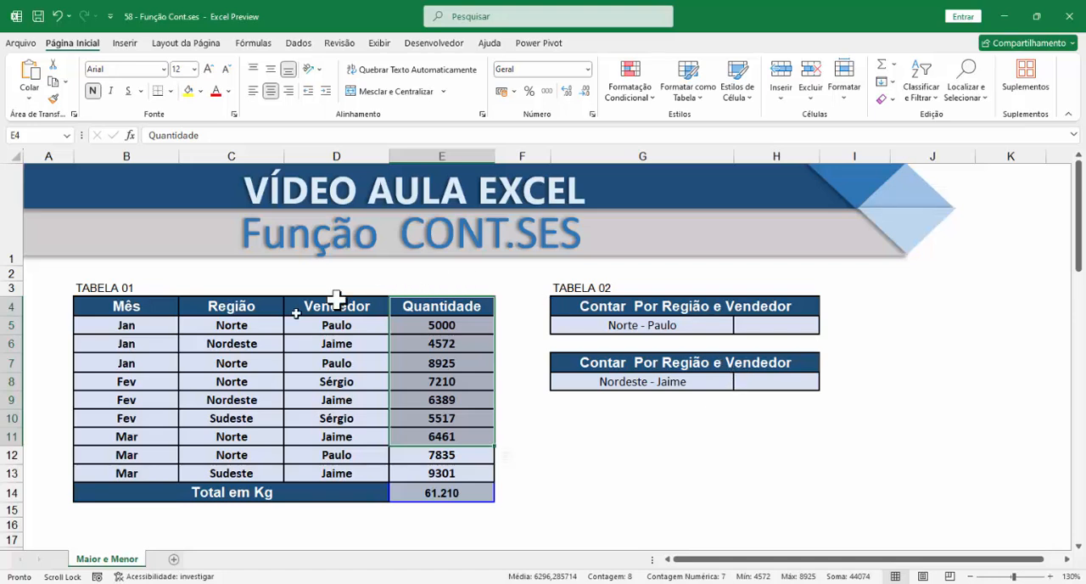
{"action": "left_click", "coordinate": [243, 328]}
{"action": "left_click_drag", "start_coordinate": [243, 327], "coordinate": [299, 331]}
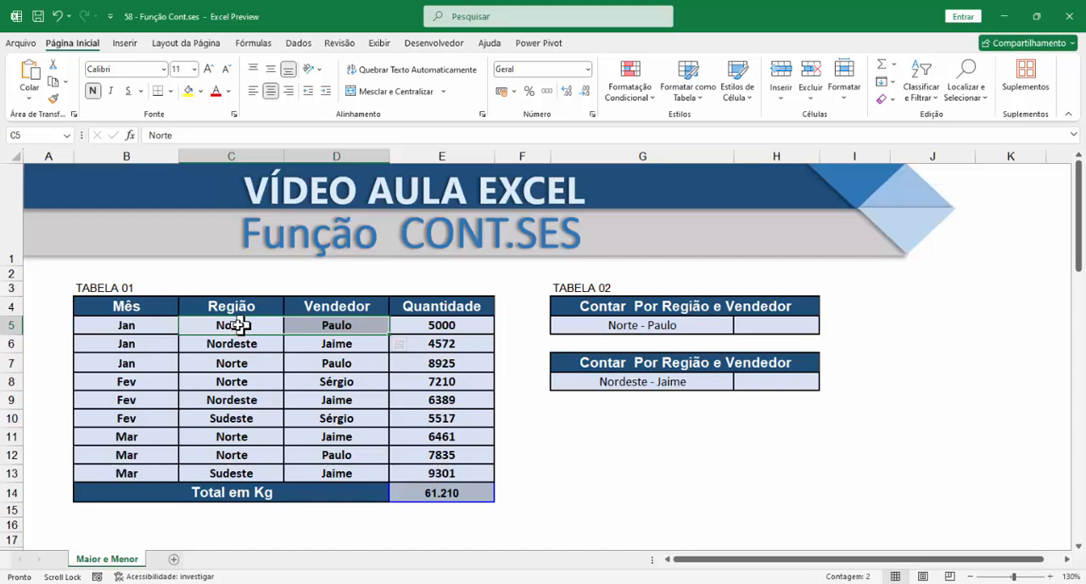
{"action": "left_click", "coordinate": [232, 325]}
{"action": "left_click_drag", "start_coordinate": [232, 325], "coordinate": [333, 324]}
{"action": "left_click", "coordinate": [463, 324]}
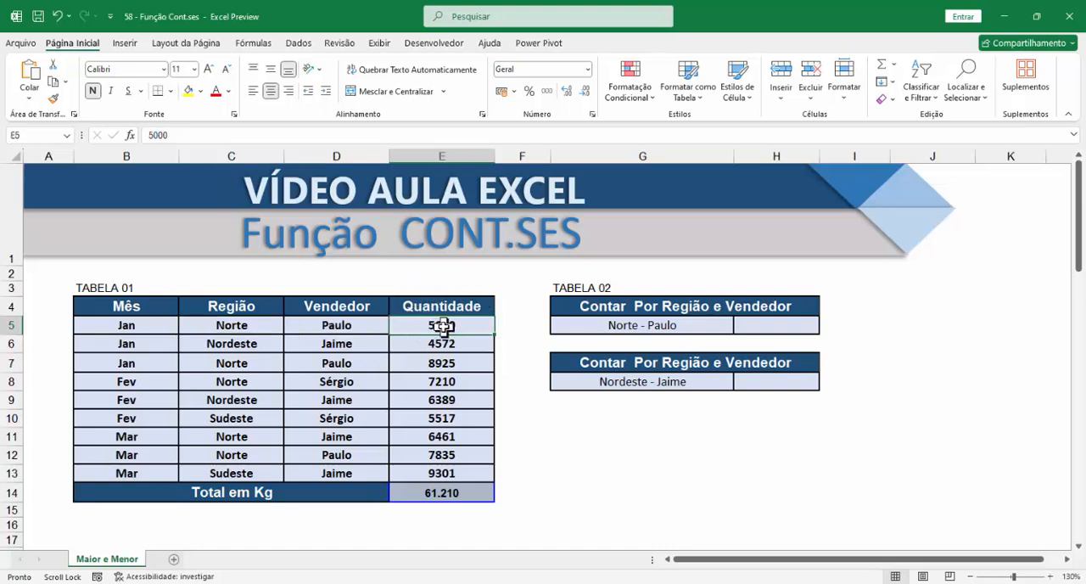
{"action": "left_click_drag", "start_coordinate": [444, 326], "coordinate": [436, 466]}
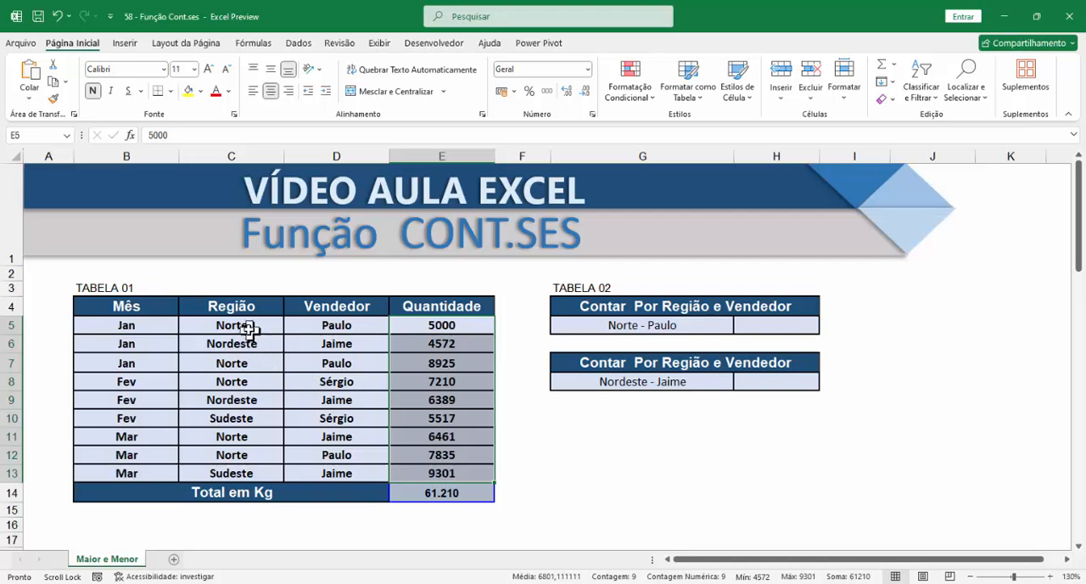
{"action": "left_click", "coordinate": [242, 327]}
{"action": "mouse_move", "coordinate": [243, 327]}
{"action": "left_mouse_down"}
{"action": "mouse_move", "coordinate": [347, 328]}
{"action": "mouse_move", "coordinate": [332, 336]}
{"action": "left_mouse_up"}
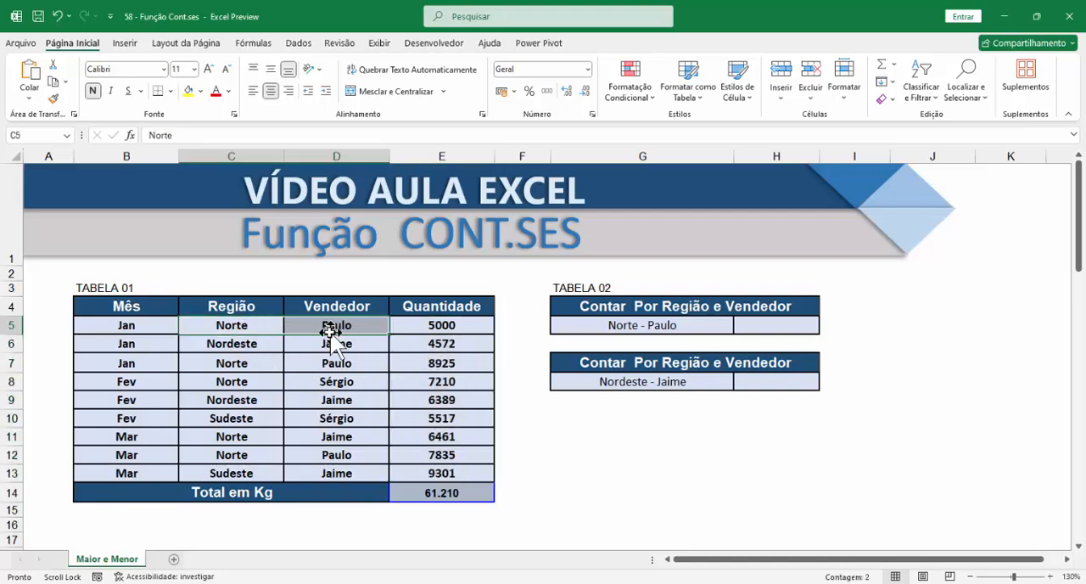
{"action": "left_click", "coordinate": [212, 328]}
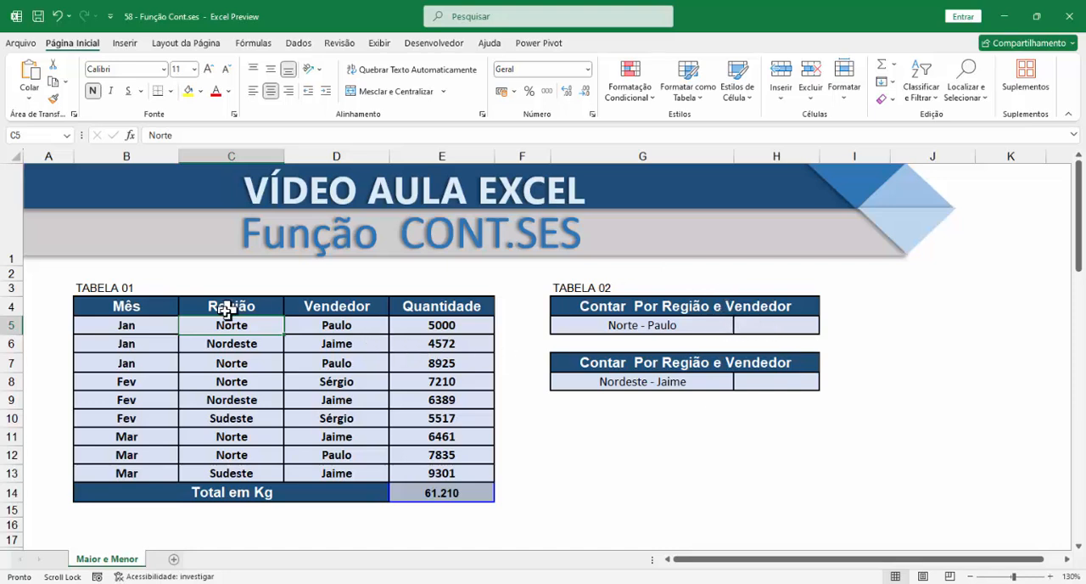
{"action": "left_click_drag", "start_coordinate": [222, 307], "coordinate": [213, 472]}
{"action": "left_click_drag", "start_coordinate": [340, 314], "coordinate": [331, 454]}
Begin a CONT.SES formula in H5 with C5:C13 as the first criteria range and "Norte" as its criterion
{"action": "left_click", "coordinate": [778, 323]}
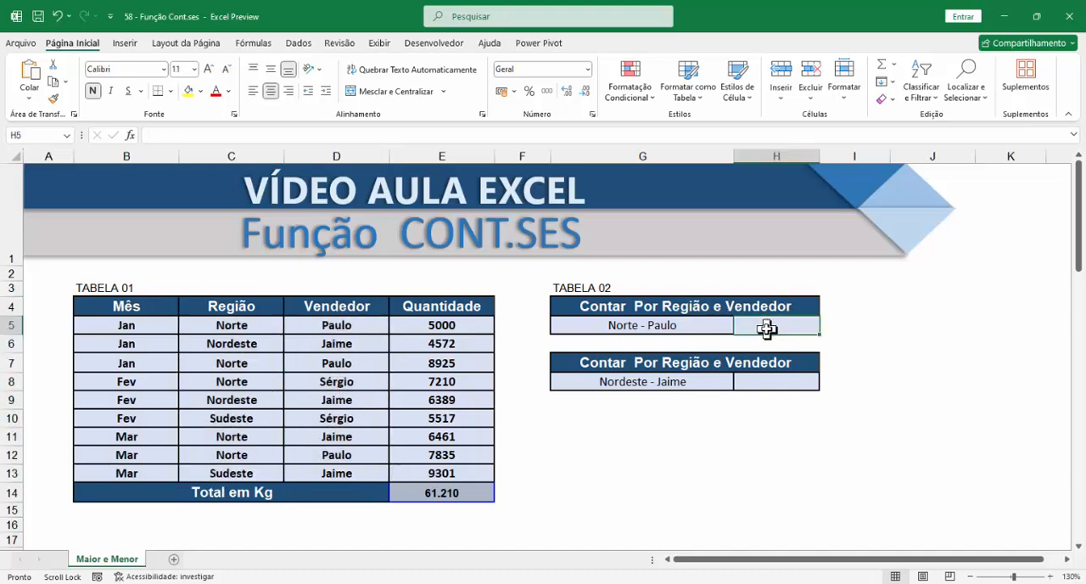
{"action": "type", "text": "="}
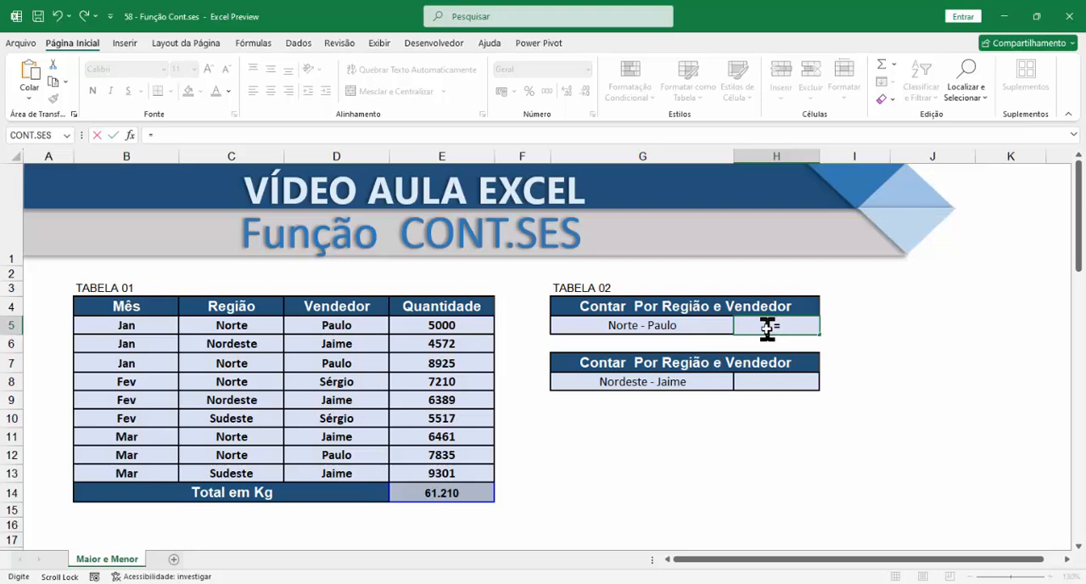
{"action": "type", "text": "cont"}
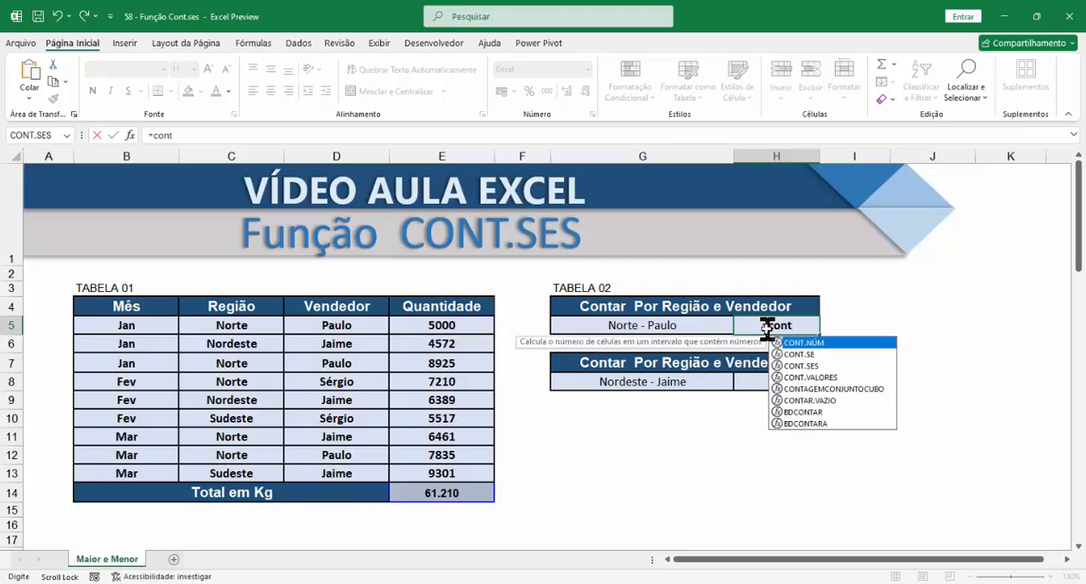
{"action": "key", "text": "Down"}
{"action": "key", "text": "Down"}
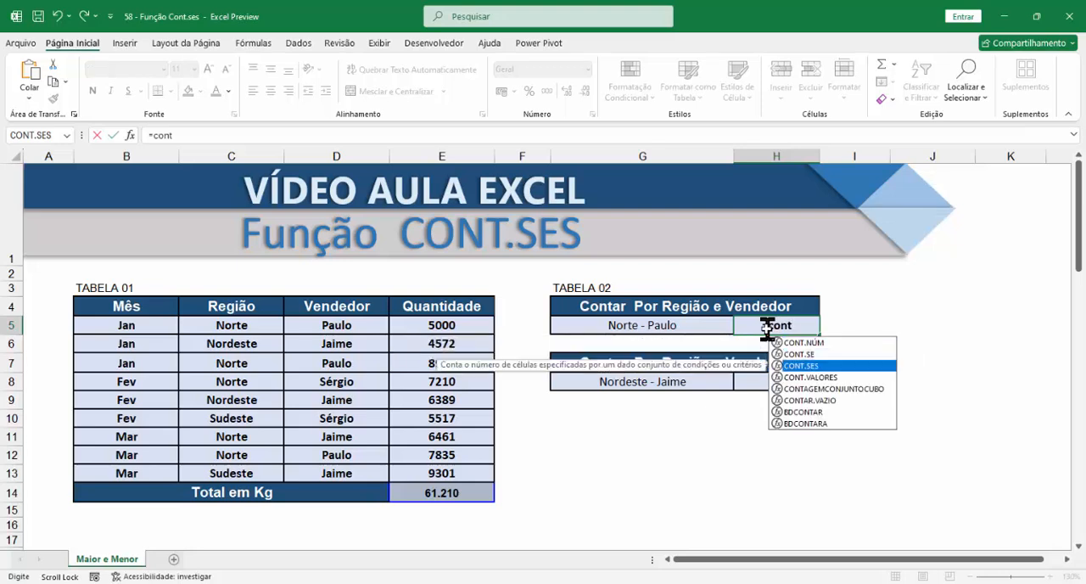
{"action": "key", "text": "Tab"}
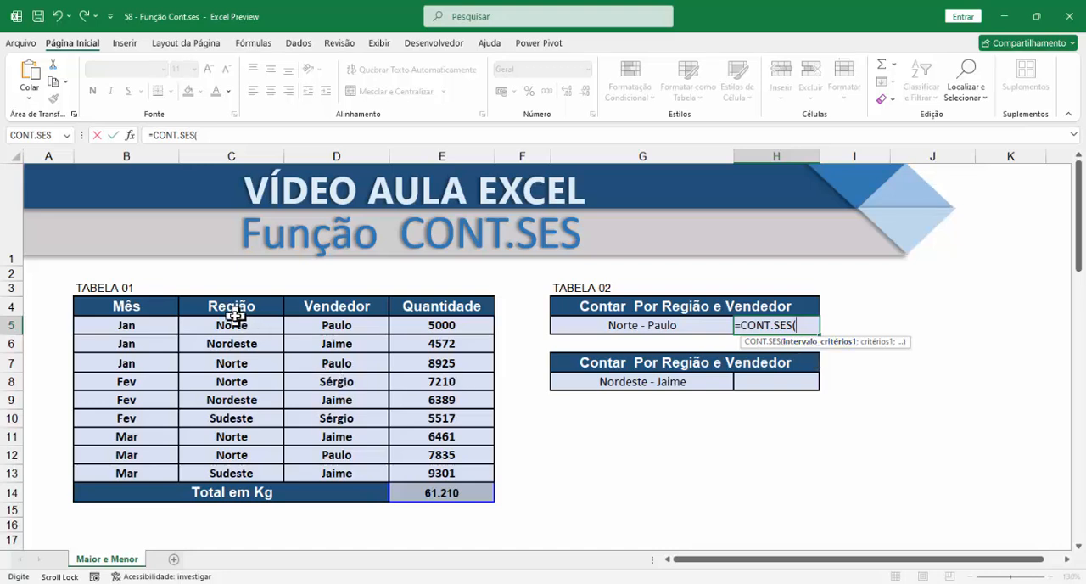
{"action": "left_click_drag", "start_coordinate": [230, 323], "coordinate": [217, 469]}
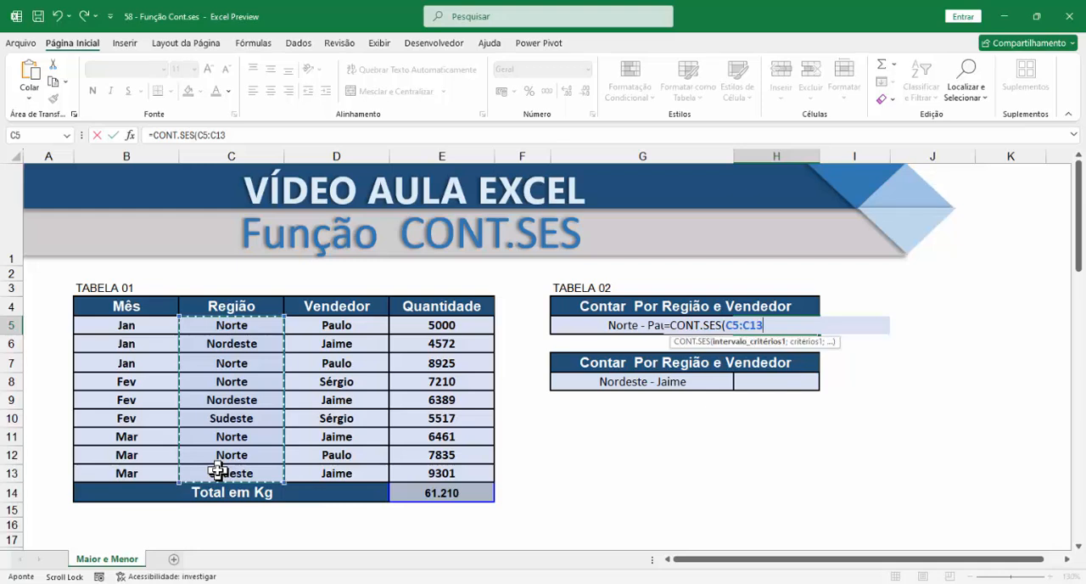
{"action": "type", "text": ";"}
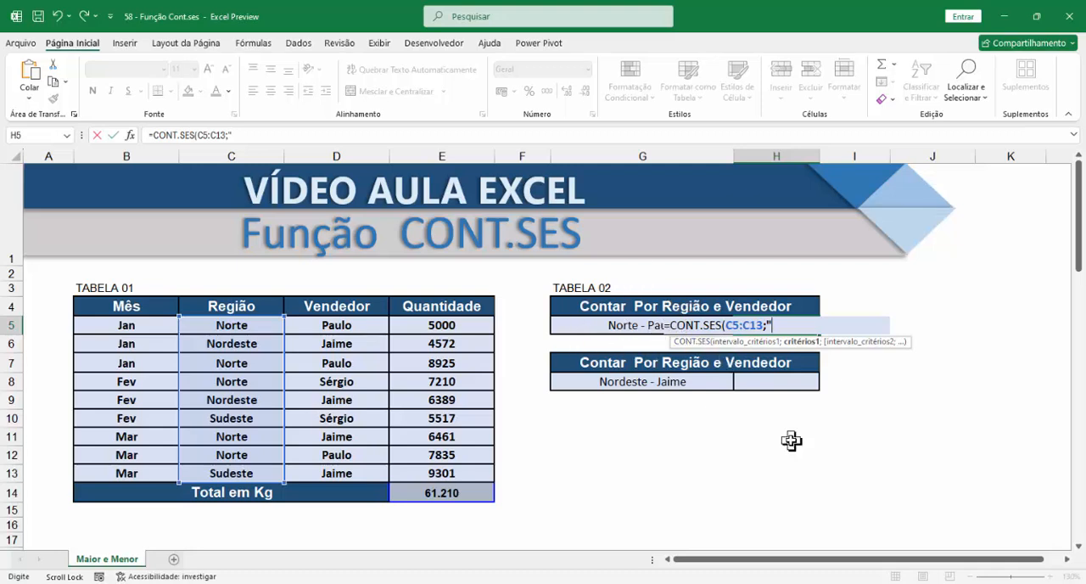
{"action": "type", "text": "Norte\";"}
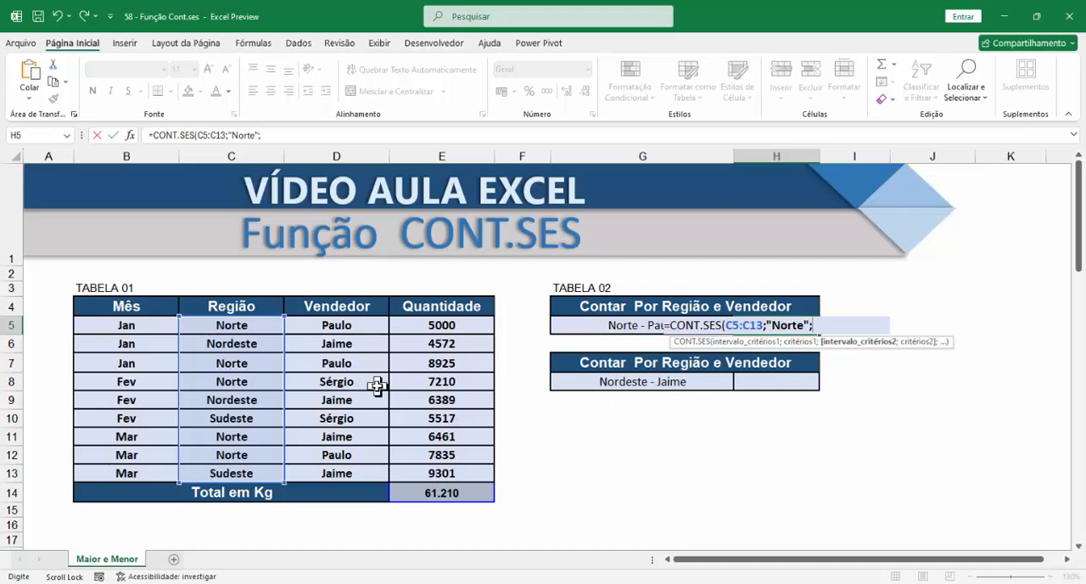
Complete the H5 formula with D5:D13 as the second criteria range and the vendor's name given in G5 as its criterion
{"action": "left_click_drag", "start_coordinate": [351, 326], "coordinate": [346, 463]}
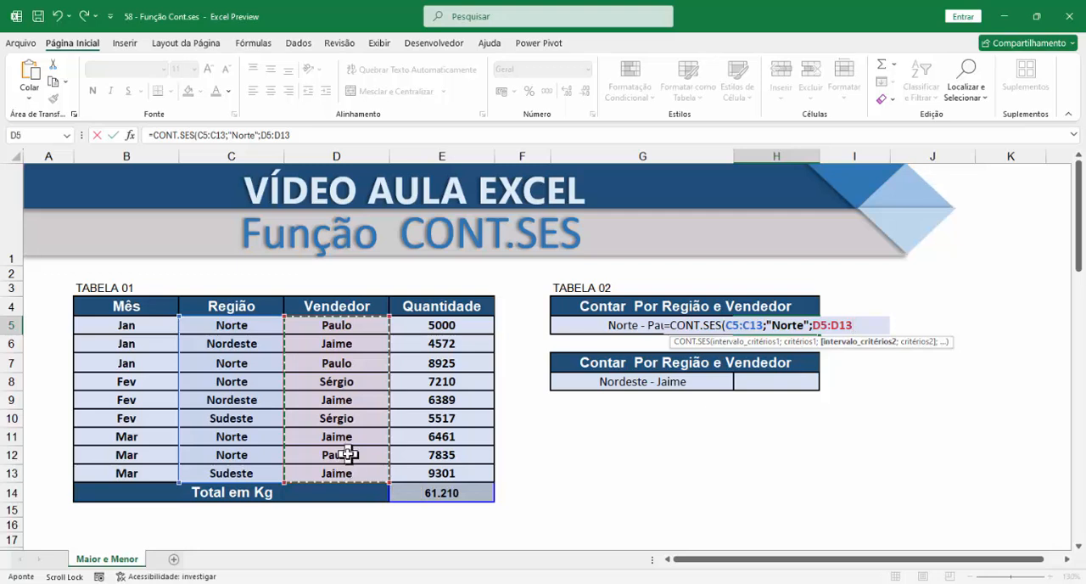
{"action": "type", "text": ";"}
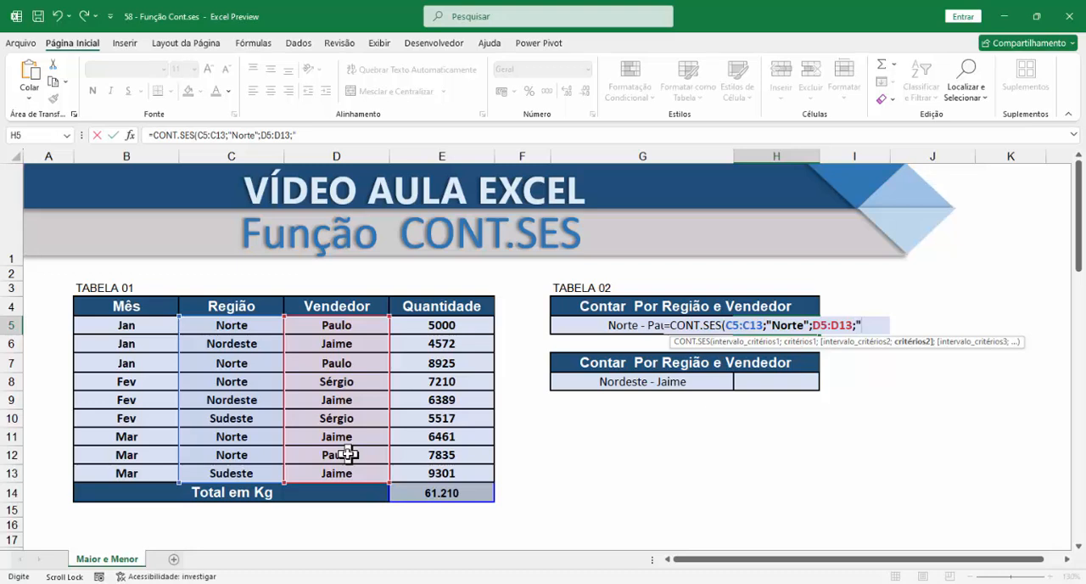
{"action": "type", "text": "\"Pauk"}
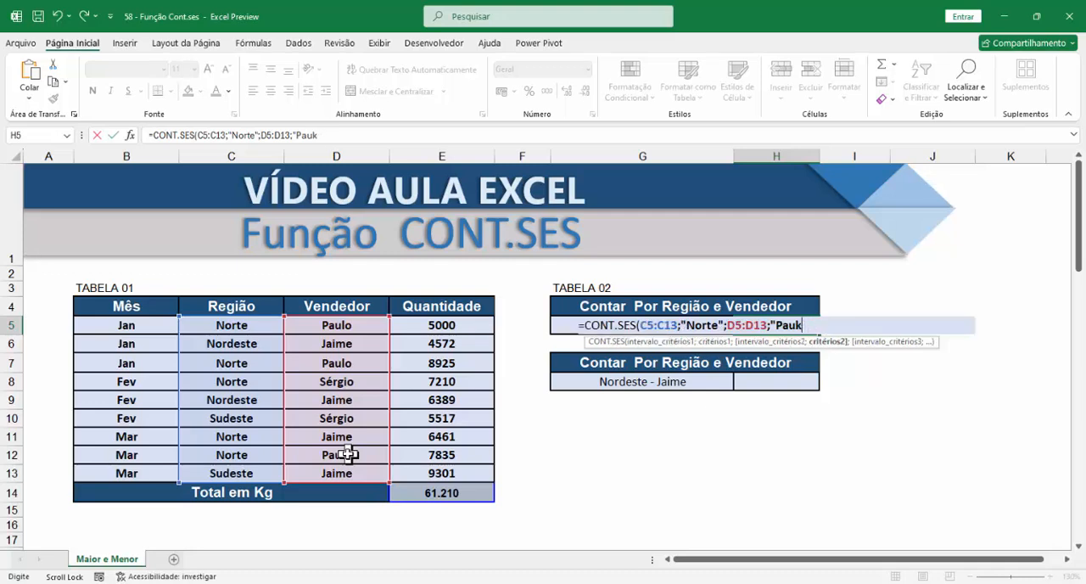
{"action": "key", "text": "BackSpace"}
{"action": "type", "text": "lo\")"}
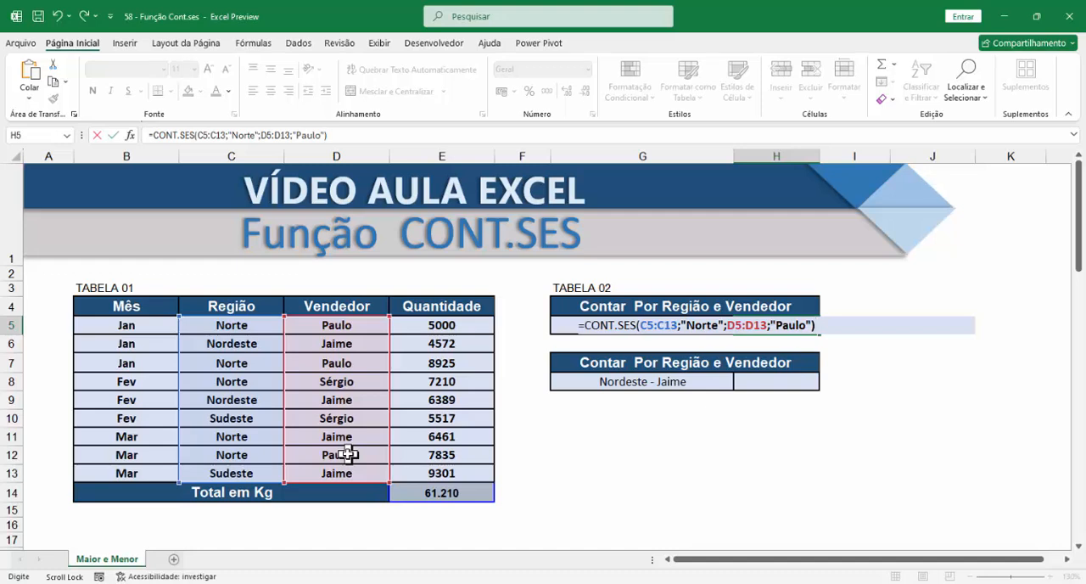
{"action": "key", "text": "Return"}
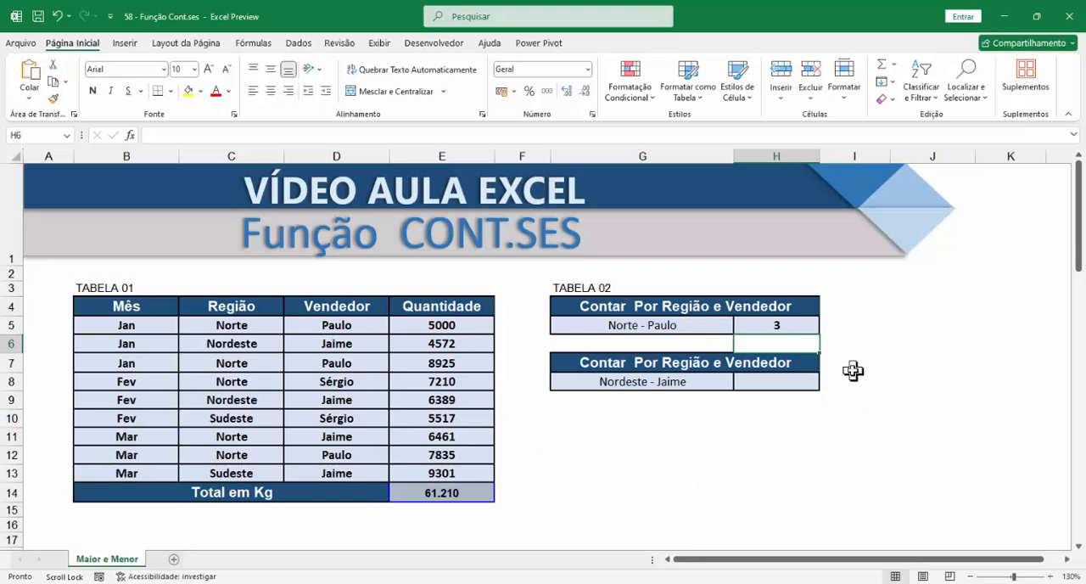
Check the H5 count against the TABELA 01 rows that match the region and vendor given in G5
{"action": "left_click", "coordinate": [676, 324]}
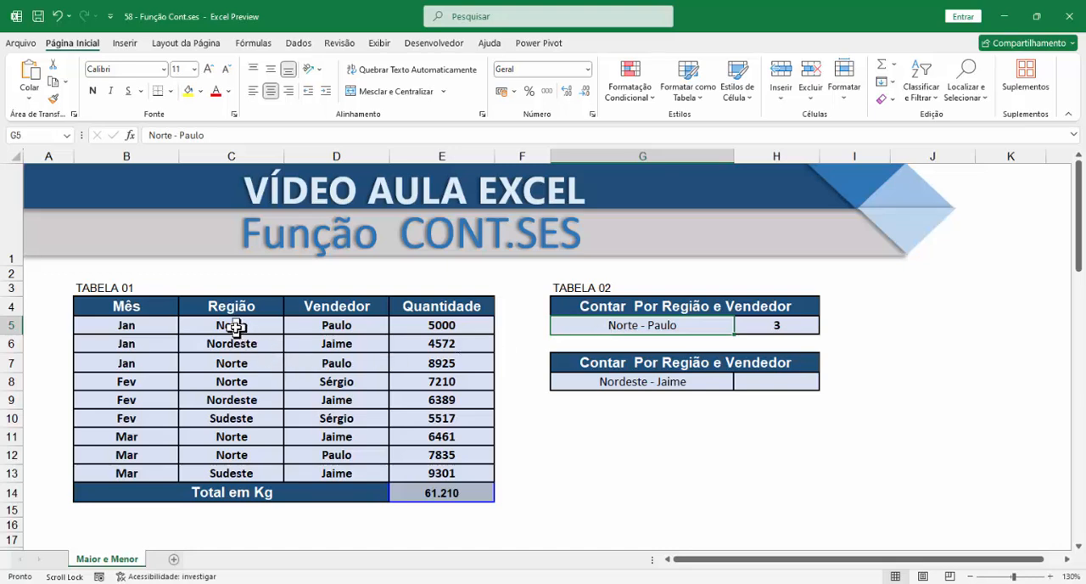
{"action": "left_click_drag", "start_coordinate": [235, 327], "coordinate": [292, 329]}
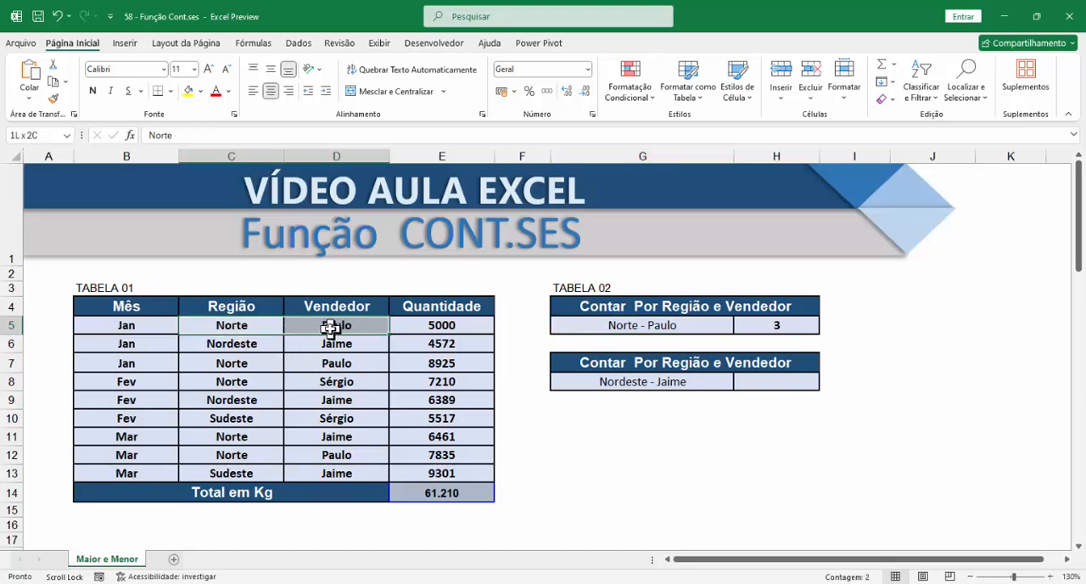
{"action": "left_click_drag", "start_coordinate": [242, 365], "coordinate": [350, 365]}
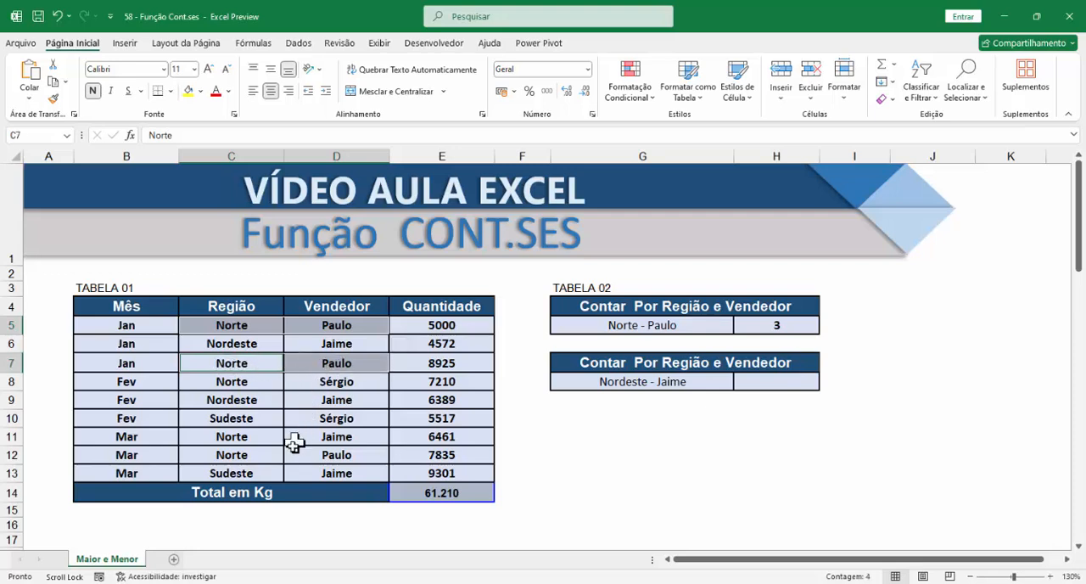
{"action": "left_click_drag", "start_coordinate": [245, 455], "coordinate": [338, 459]}
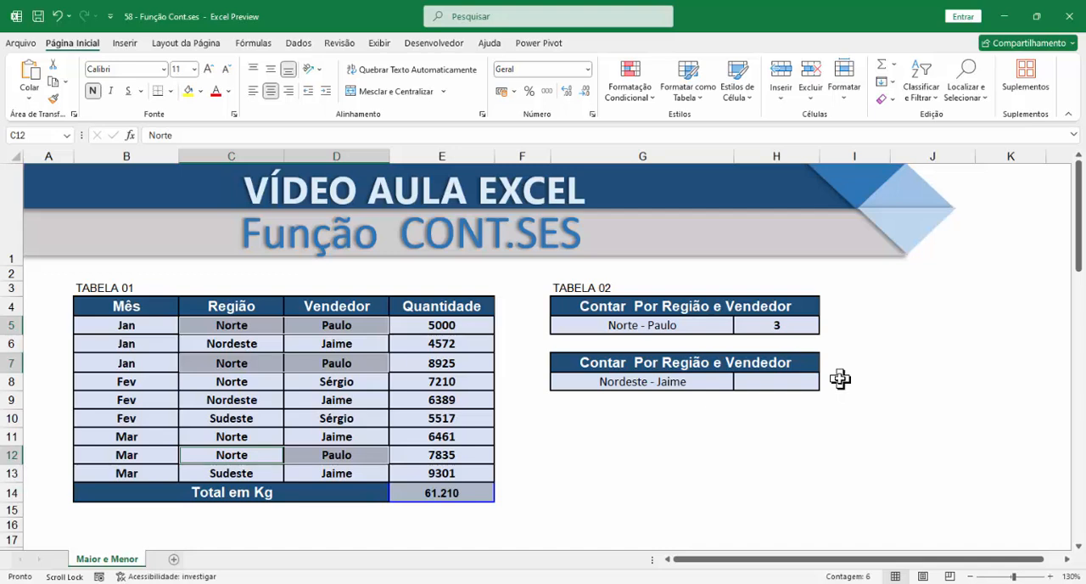
Begin a CONT.SES formula in H8 with the Região cells C5:C13 as the first criteria range
{"action": "left_click", "coordinate": [784, 381]}
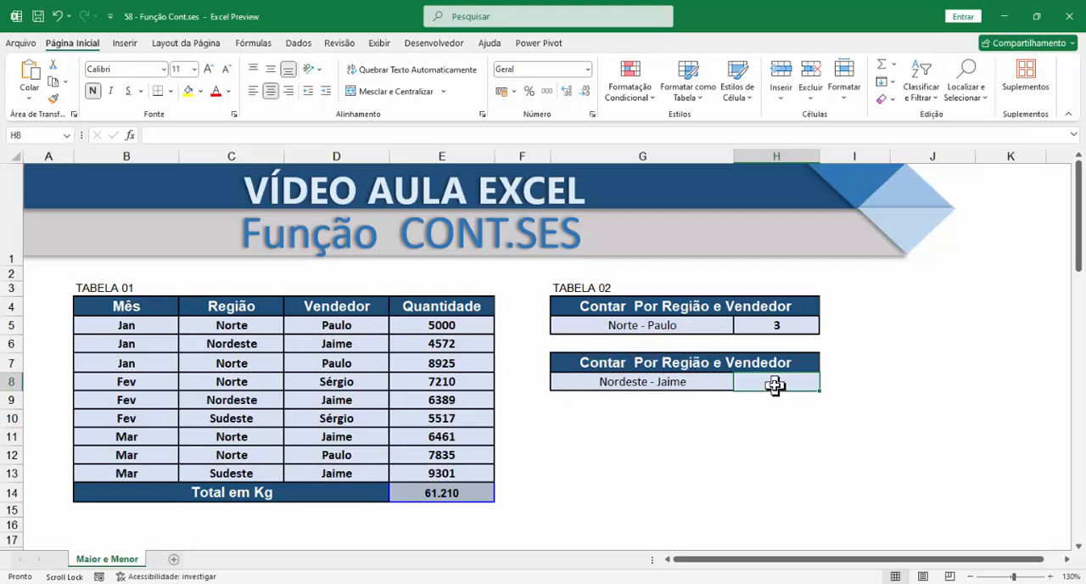
{"action": "type", "text": "="}
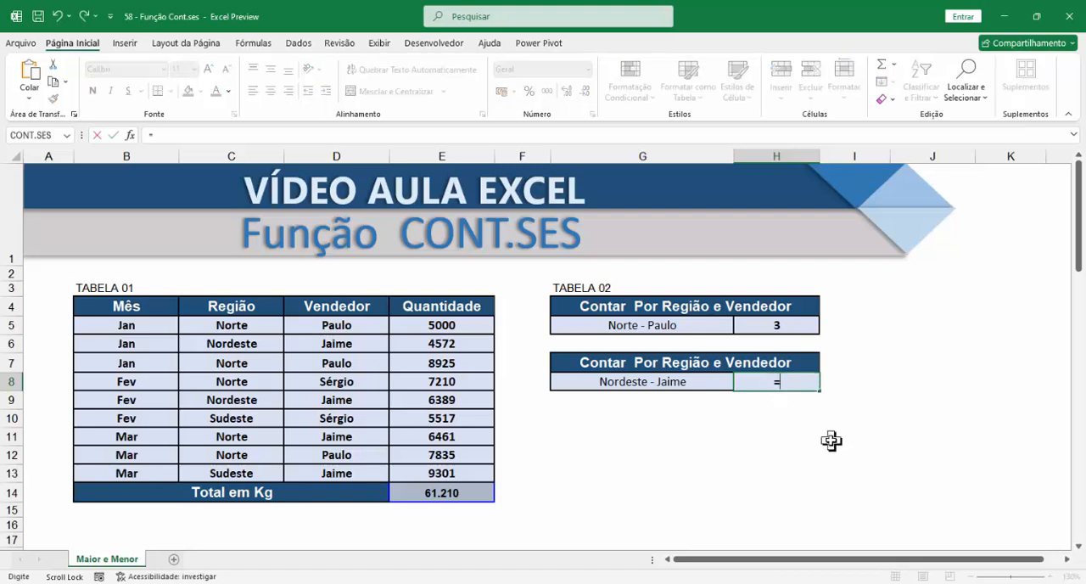
{"action": "type", "text": "cont"}
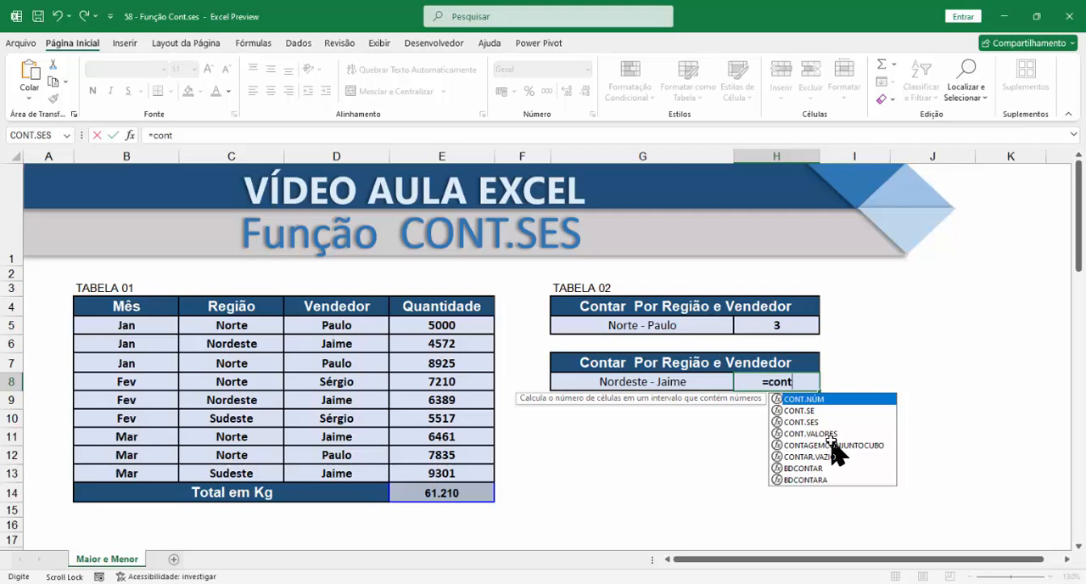
{"action": "key", "text": "Down"}
{"action": "key", "text": "Down"}
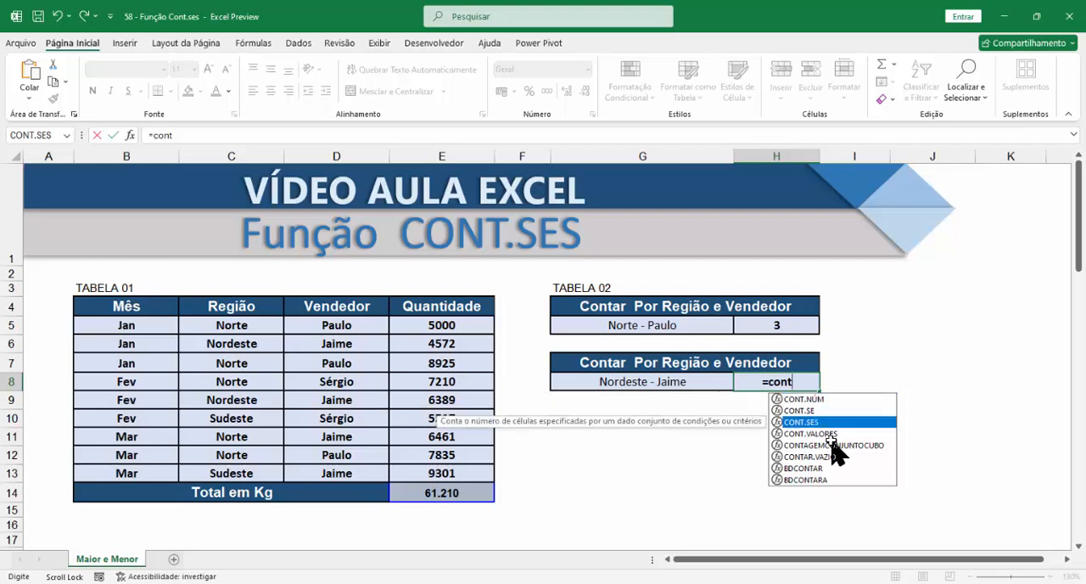
{"action": "key", "text": "Tab"}
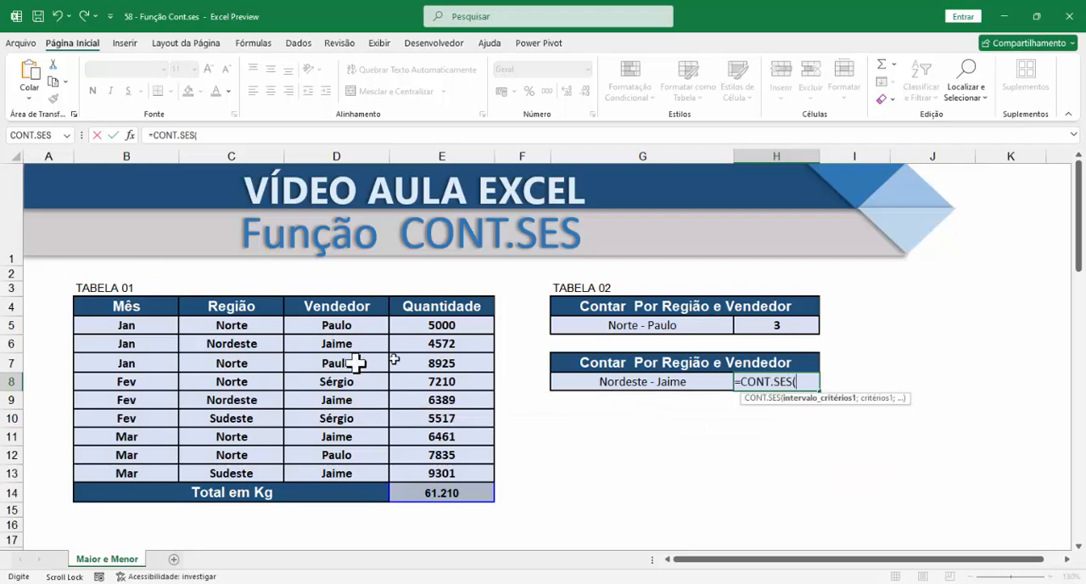
{"action": "left_click_drag", "start_coordinate": [220, 321], "coordinate": [210, 475]}
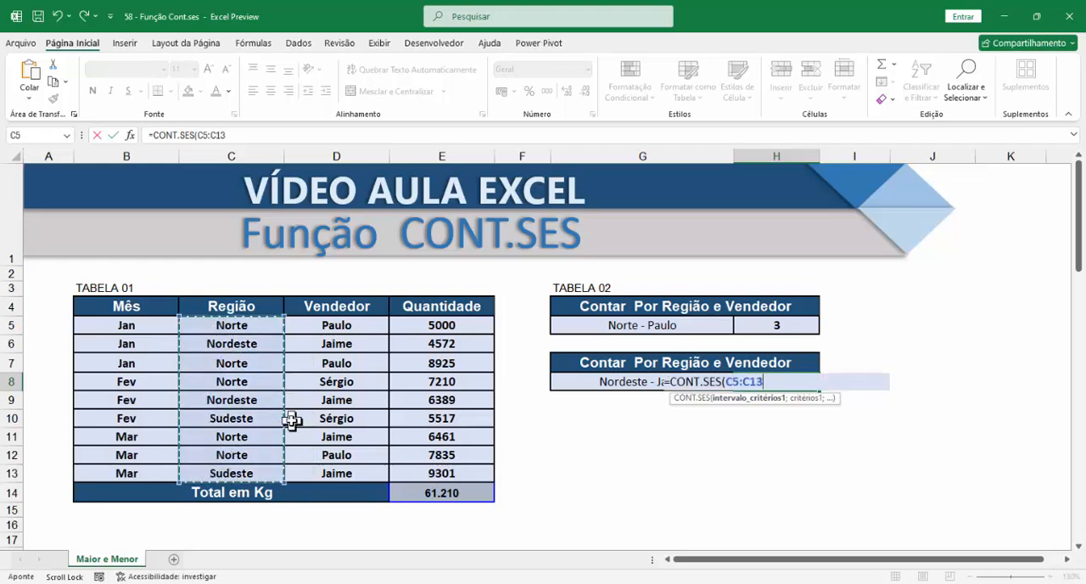
{"action": "type", "text": ";"}
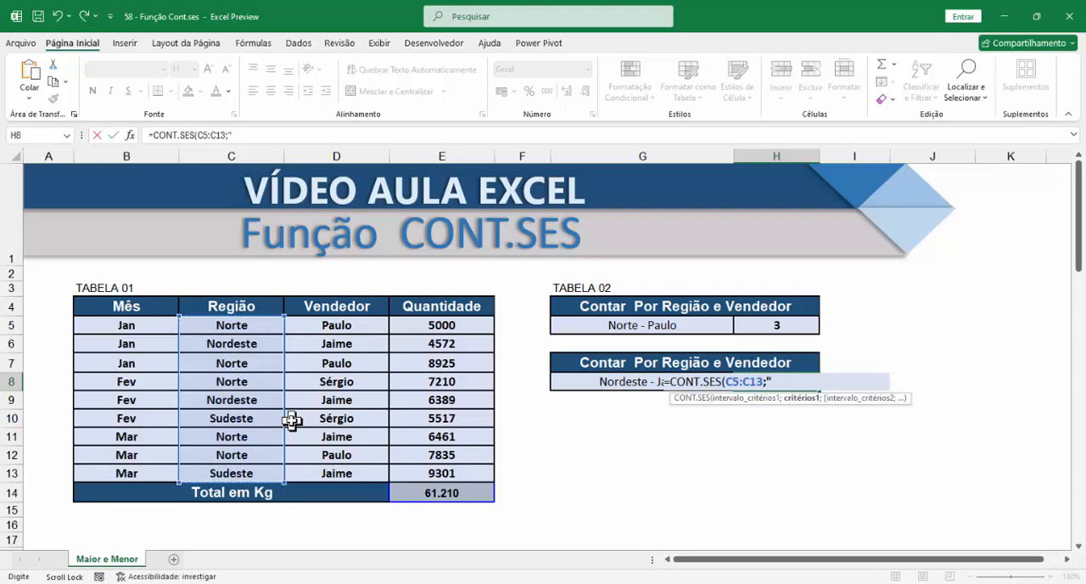
{"action": "type", "text": "\"Noredest\""}
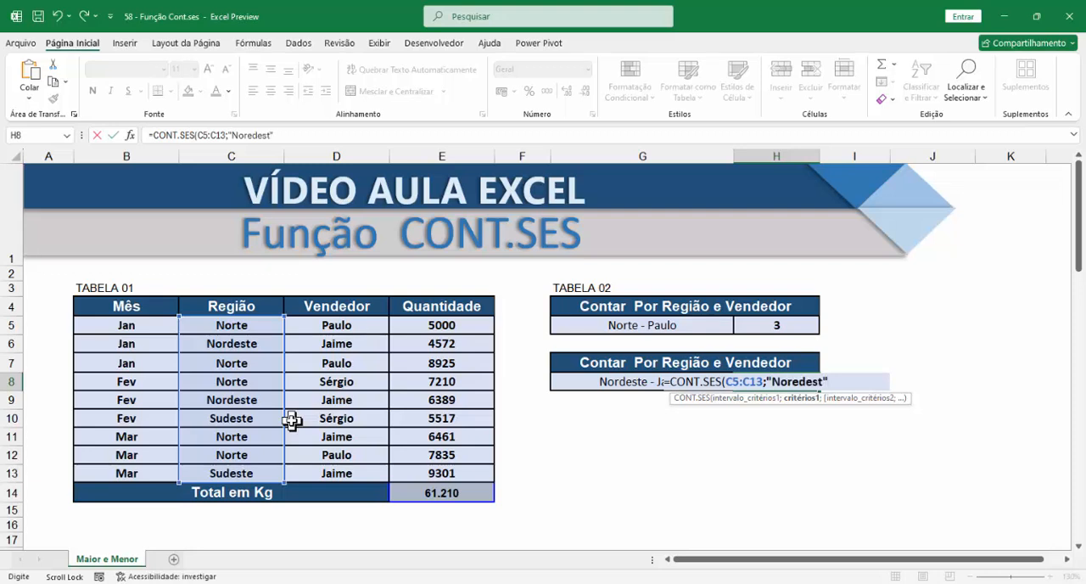
Enter "Nordeste" as the first criterion of the H8 formula, ready for the second criteria range
{"action": "key", "text": "BackSpace"}
{"action": "key", "text": "BackSpace"}
{"action": "key", "text": "BackSpace"}
{"action": "key", "text": "BackSpace"}
{"action": "key", "text": "BackSpace"}
{"action": "key", "text": "BackSpace"}
{"action": "type", "text": "deste\""}
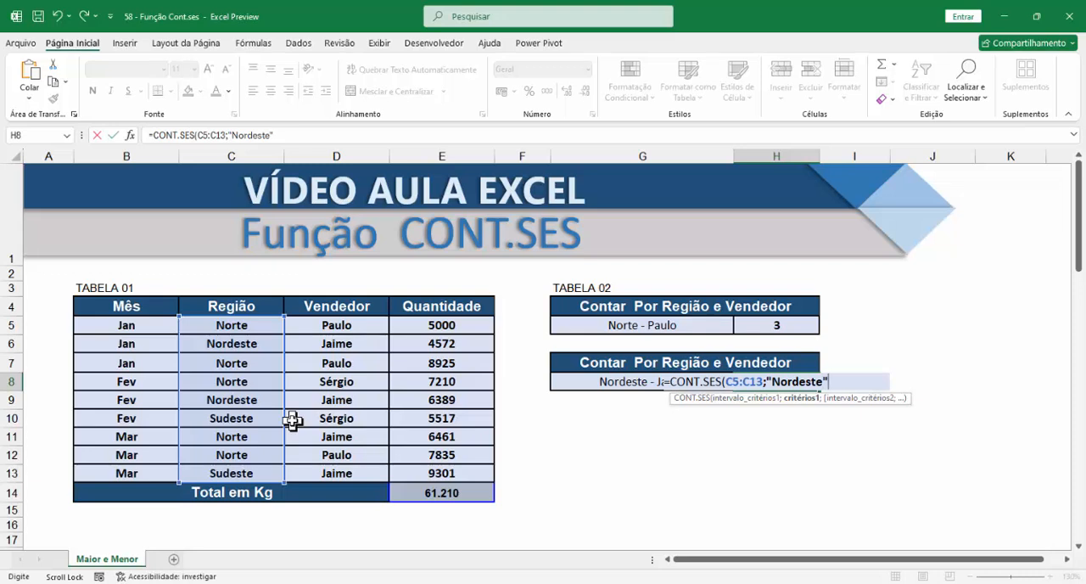
{"action": "type", "text": ";"}
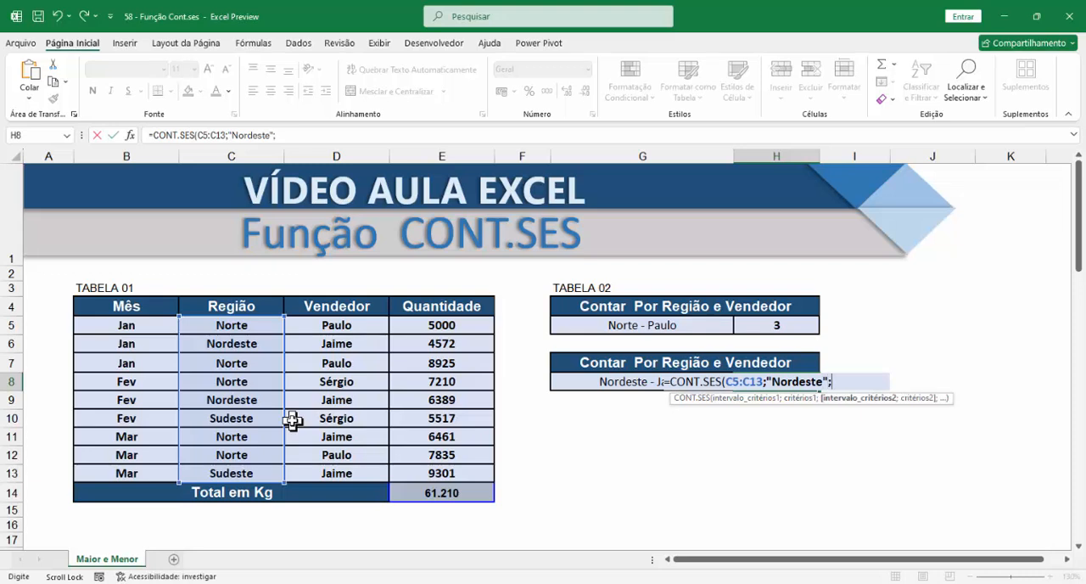
Complete the H8 formula with D5:D13 as the second criteria range and the vendor's name given in G8 as its criterion
{"action": "left_click_drag", "start_coordinate": [333, 329], "coordinate": [337, 477]}
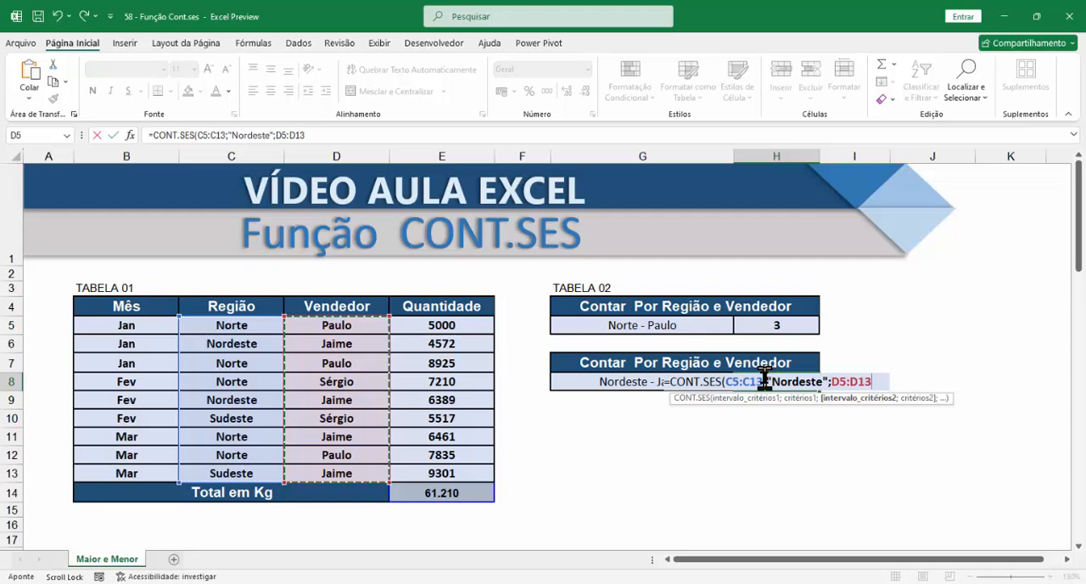
{"action": "type", "text": ";"}
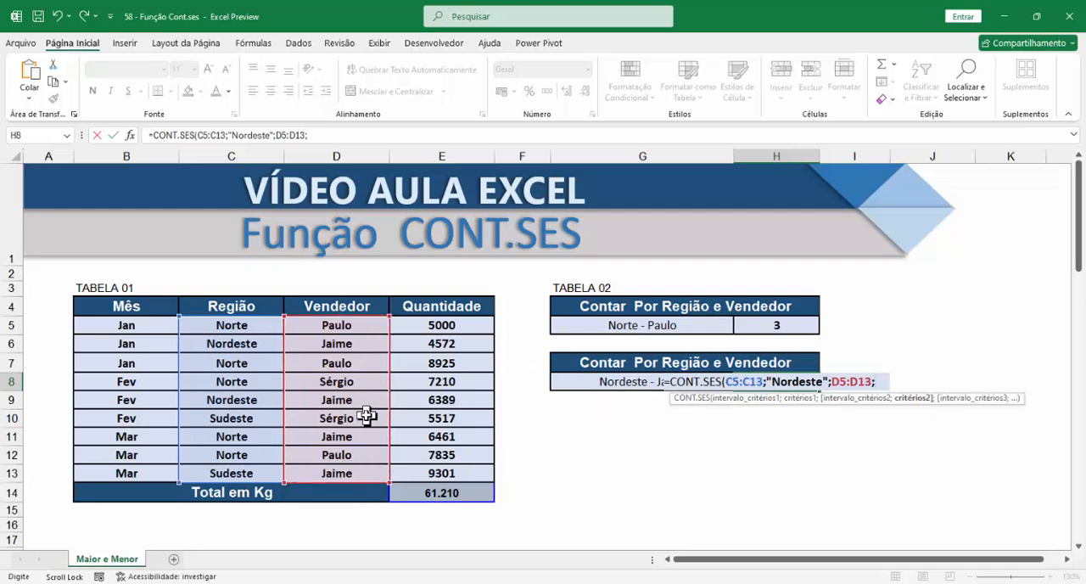
{"action": "type", "text": "\"Jaime\""}
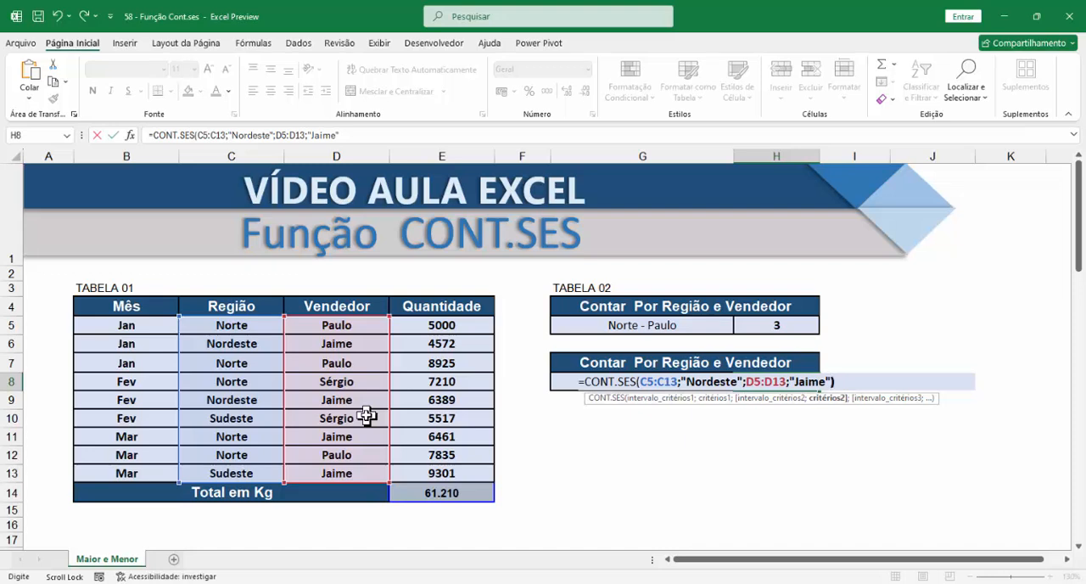
{"action": "type", "text": ")"}
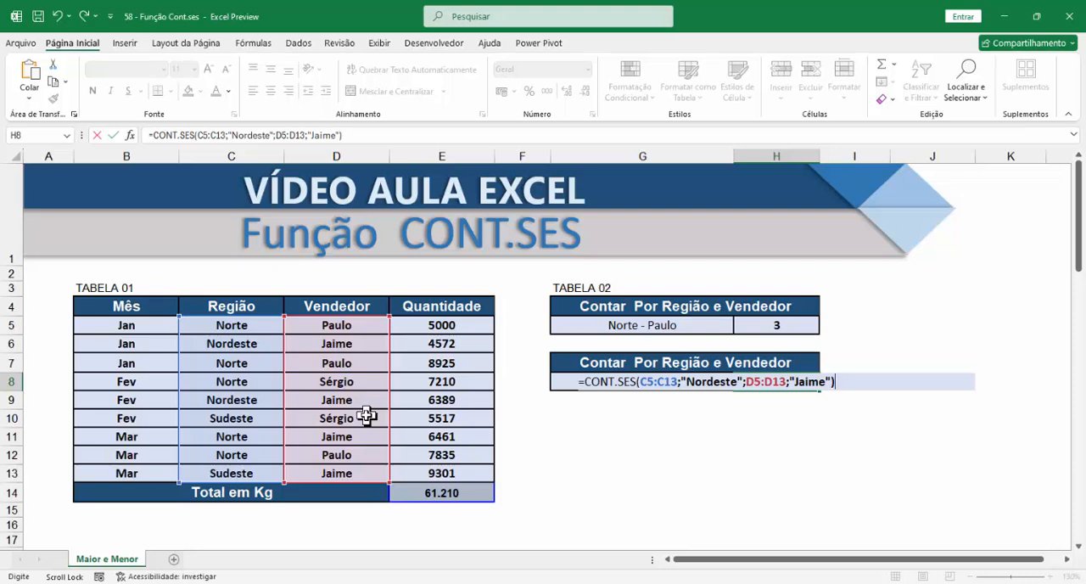
{"action": "key", "text": "Return"}
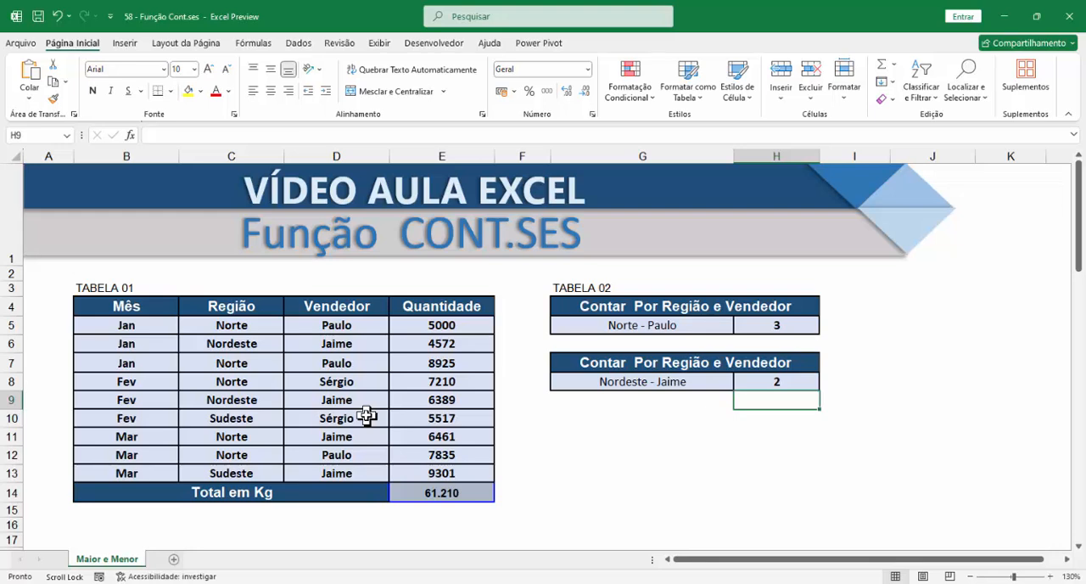
Check the H8 count by selecting the region and vendor cells of the TABELA 01 rows that match G8
{"action": "left_click", "coordinate": [243, 343]}
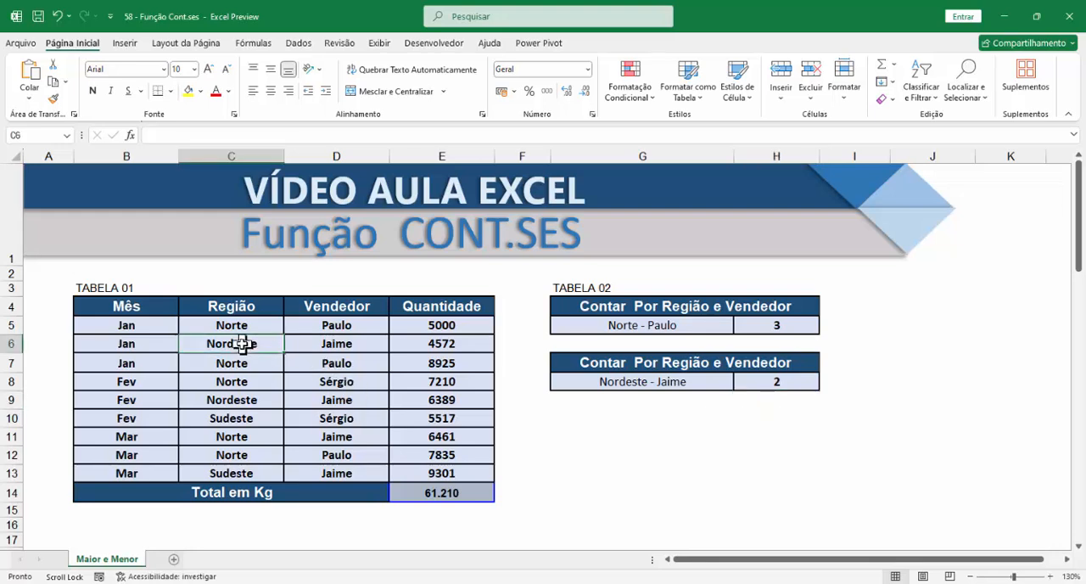
{"action": "left_click_drag", "start_coordinate": [243, 344], "coordinate": [315, 341]}
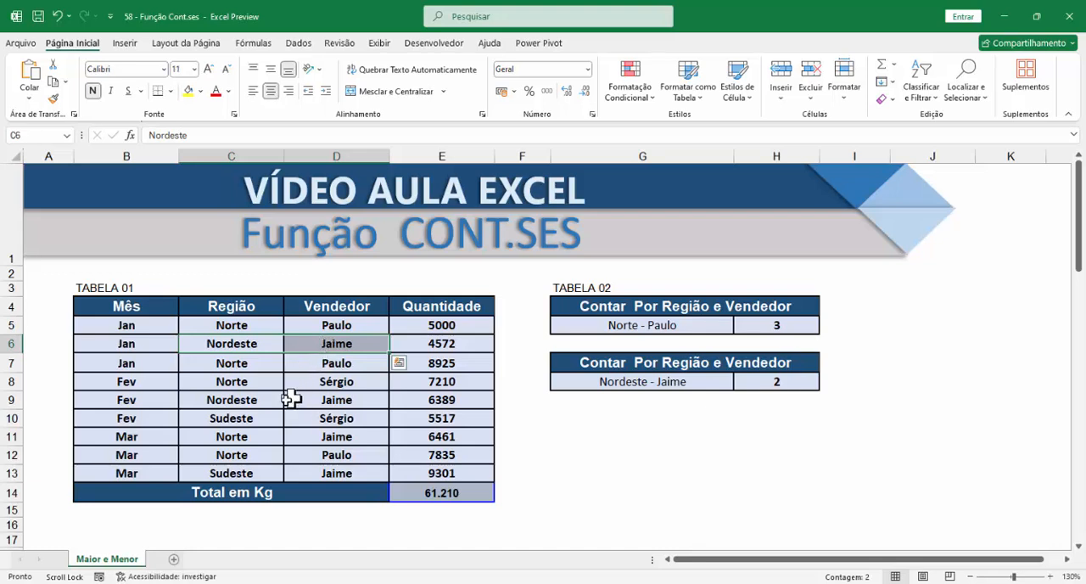
{"action": "left_click_drag", "start_coordinate": [252, 400], "coordinate": [356, 402]}
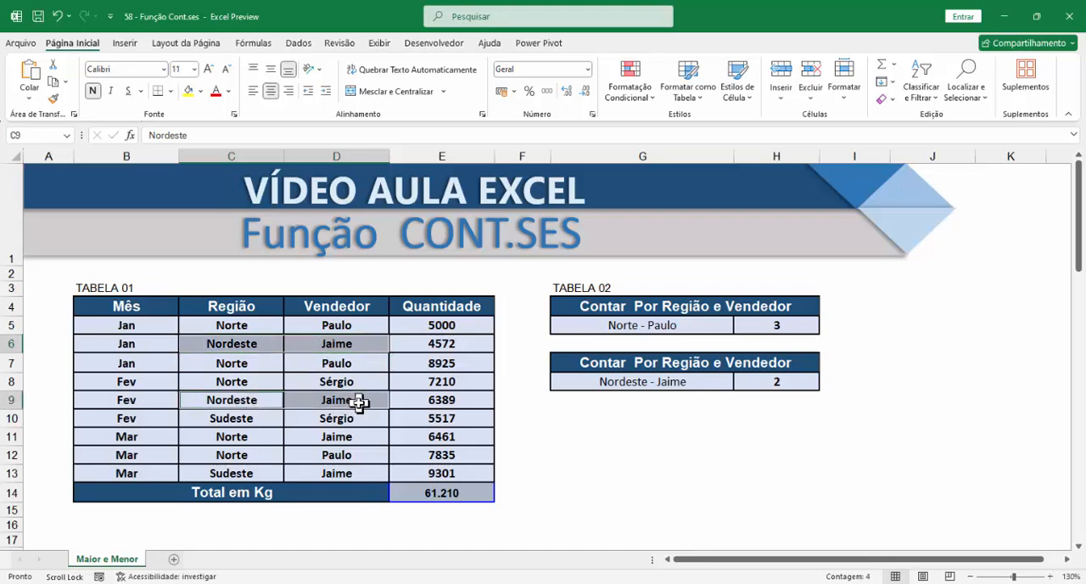